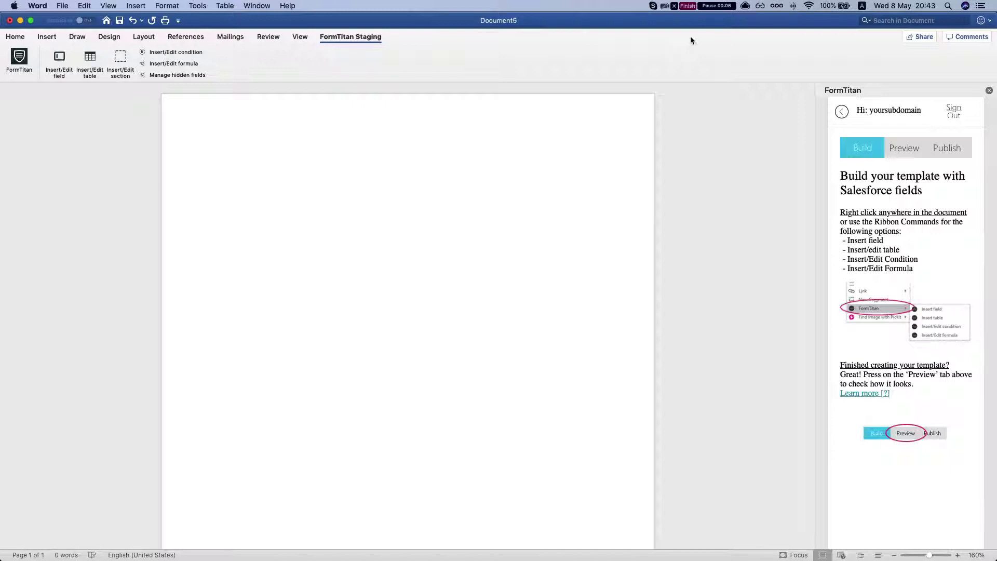
Step: Bring up the FormTitan Staging commands on the blank page
right_click(236, 164)
mouse_move(278, 340)
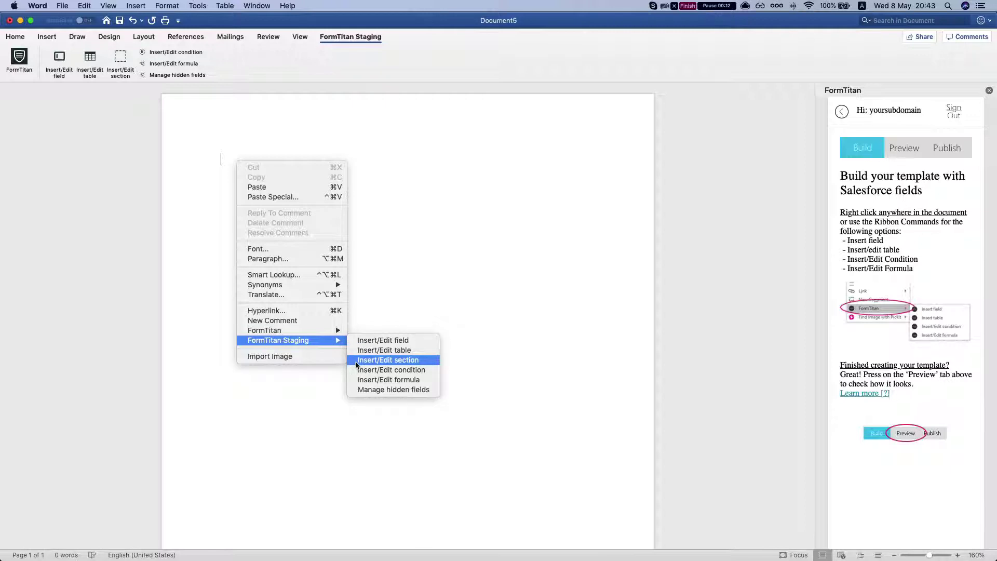
Step: Clear the old 'hello' field's name and value 123456, and set its type to Dynamic
left_click(374, 390)
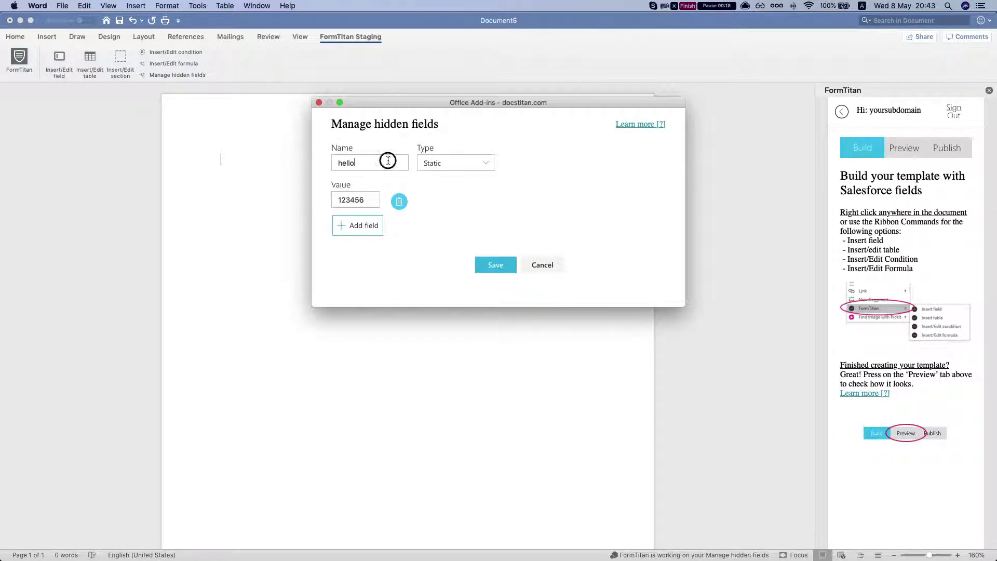
double_click(389, 161)
key("BackSpace")
double_click(363, 199)
key("BackSpace")
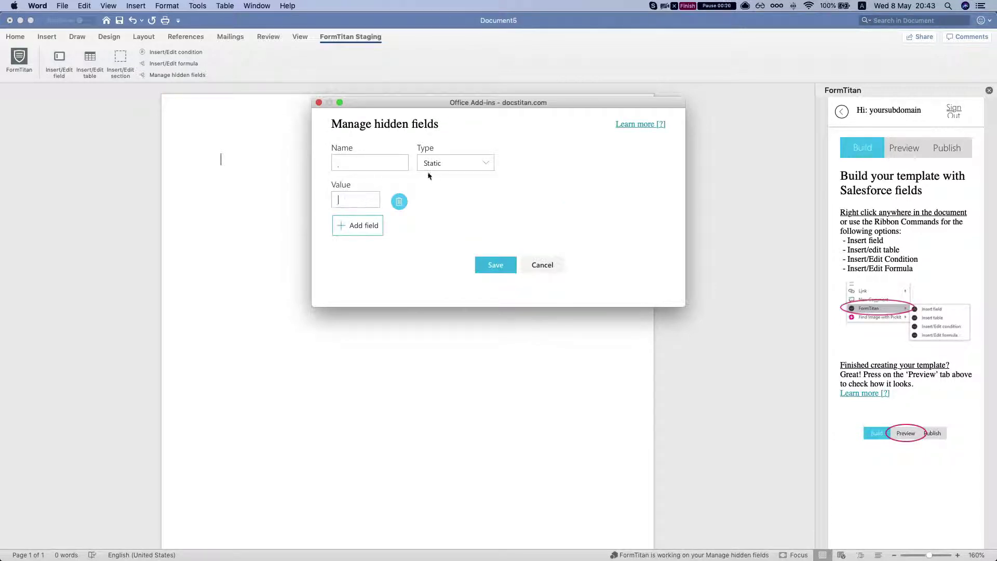
left_click(438, 165)
left_click(442, 193)
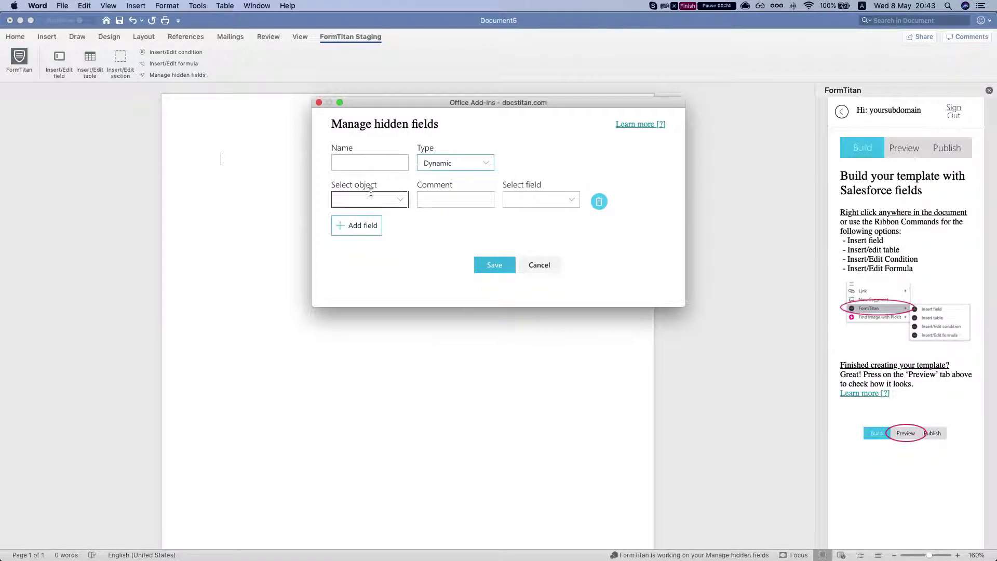
Step: Name it 'dynamic', map Account's Account Name with comment 'acc name', and save
left_click(371, 166)
left_click(400, 200)
left_click(433, 143)
type("cc")
type(" name")
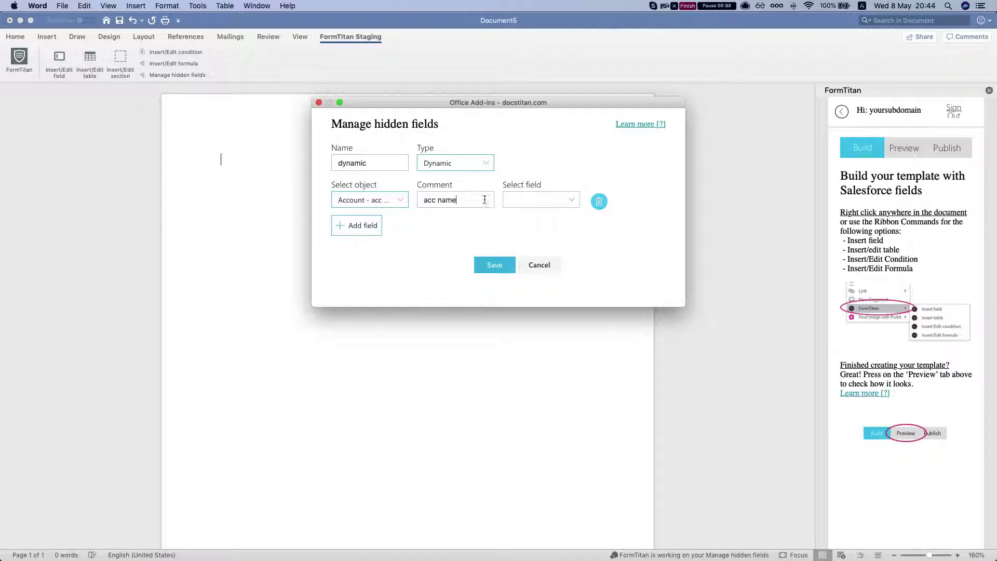
left_click(572, 199)
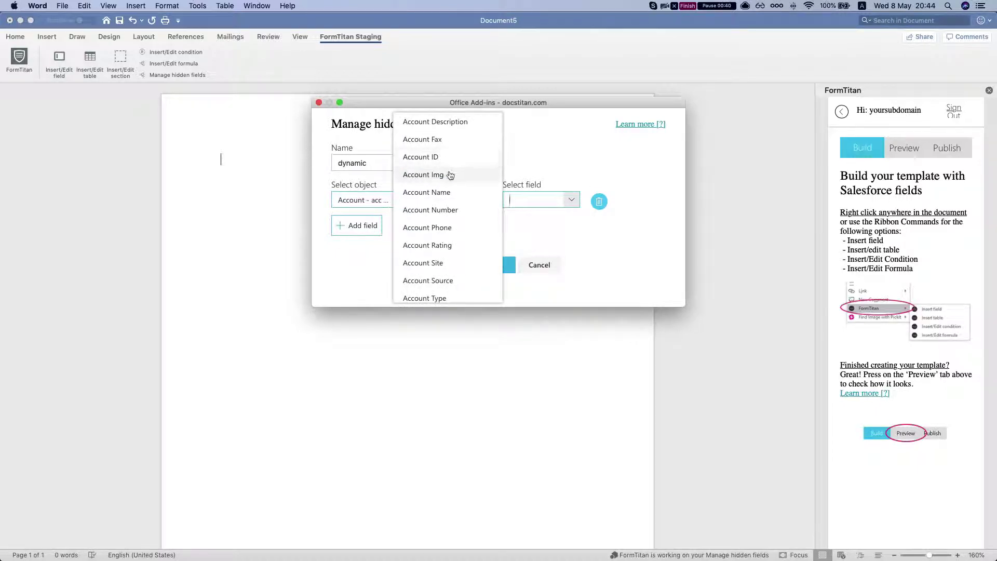
left_click(441, 191)
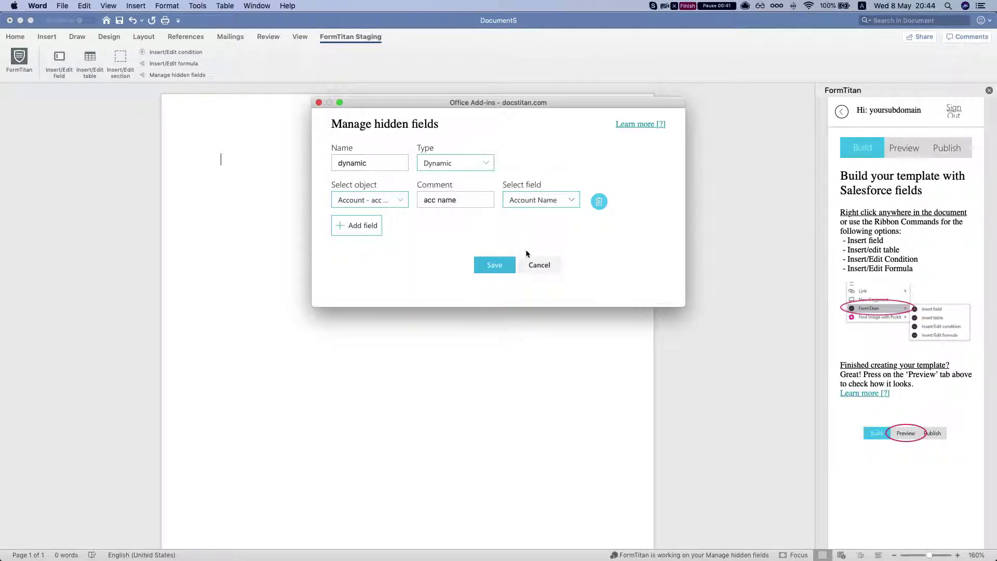
left_click(479, 265)
Step: Add a hidden field named 'static hidden' with value 123 and save both fields
right_click(303, 170)
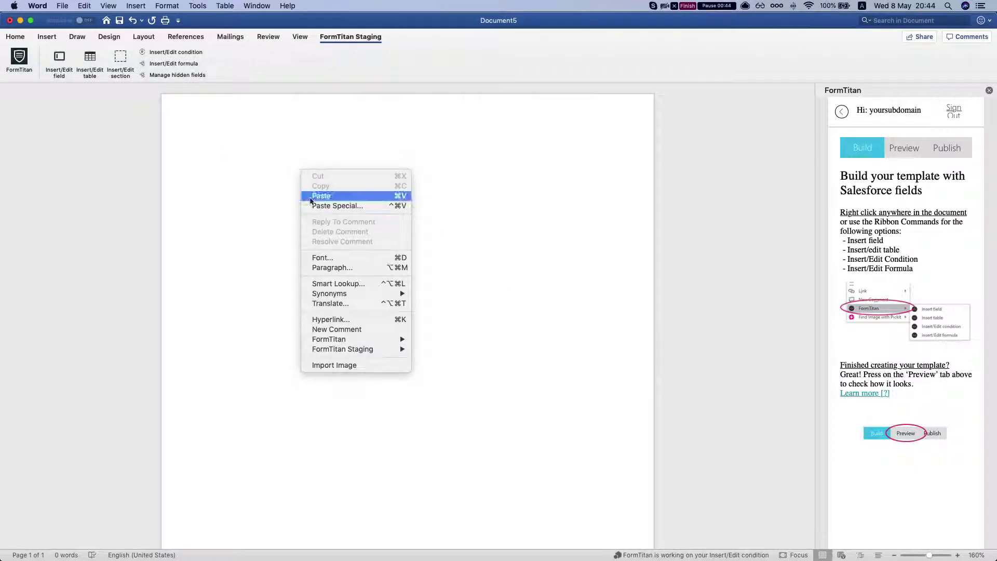
mouse_move(343, 350)
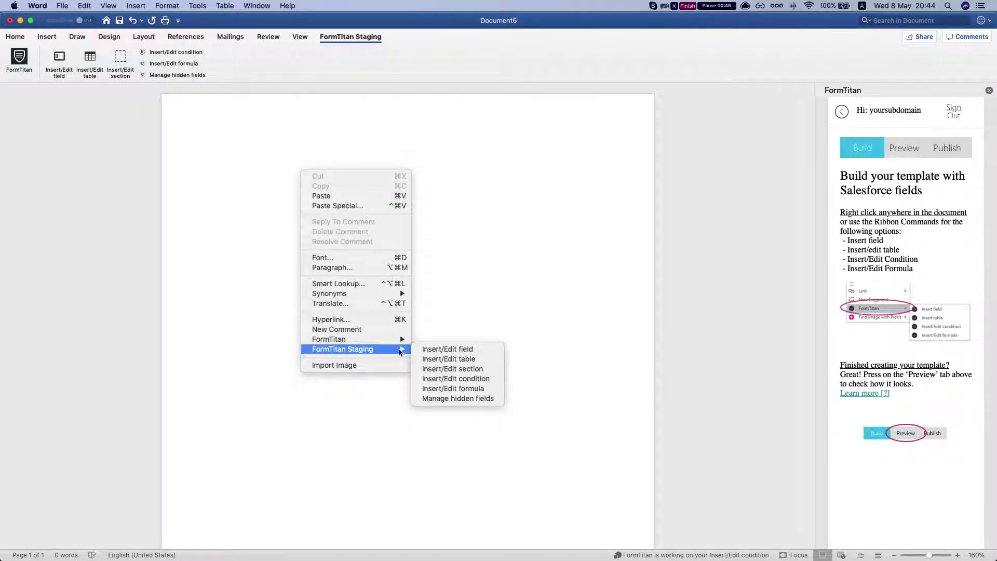
left_click(482, 400)
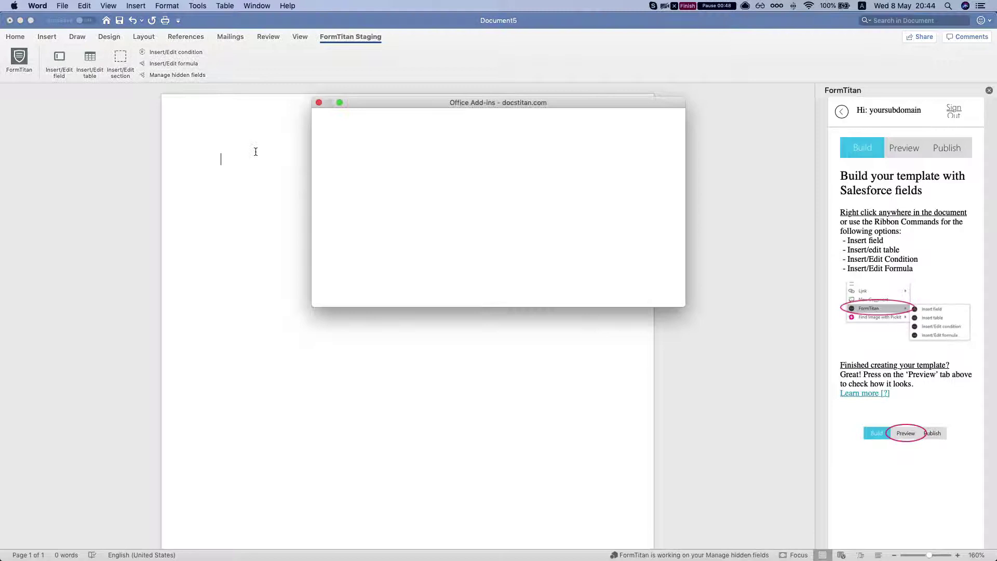
left_click(374, 223)
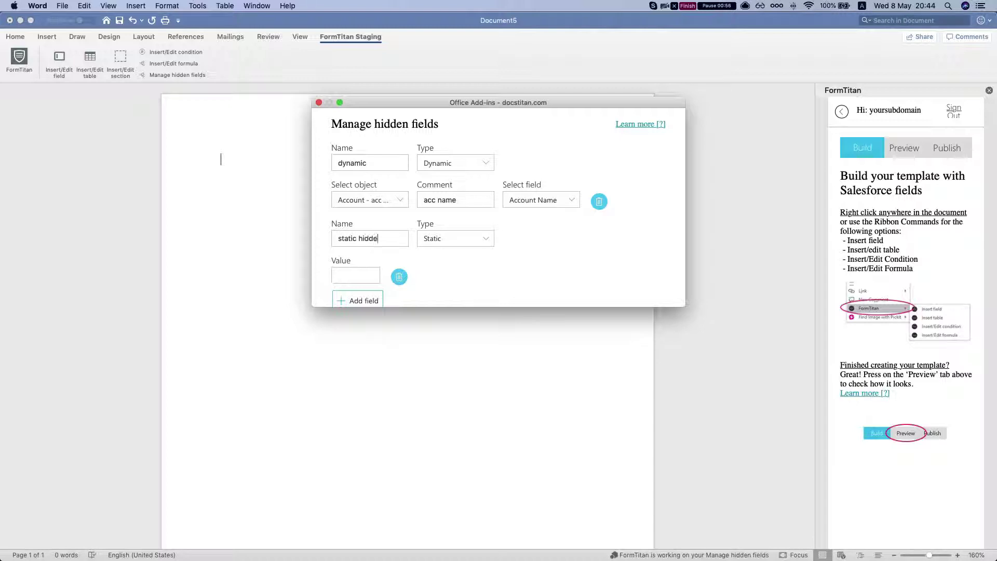
left_click(347, 272)
scroll(548, 286, "down", 3)
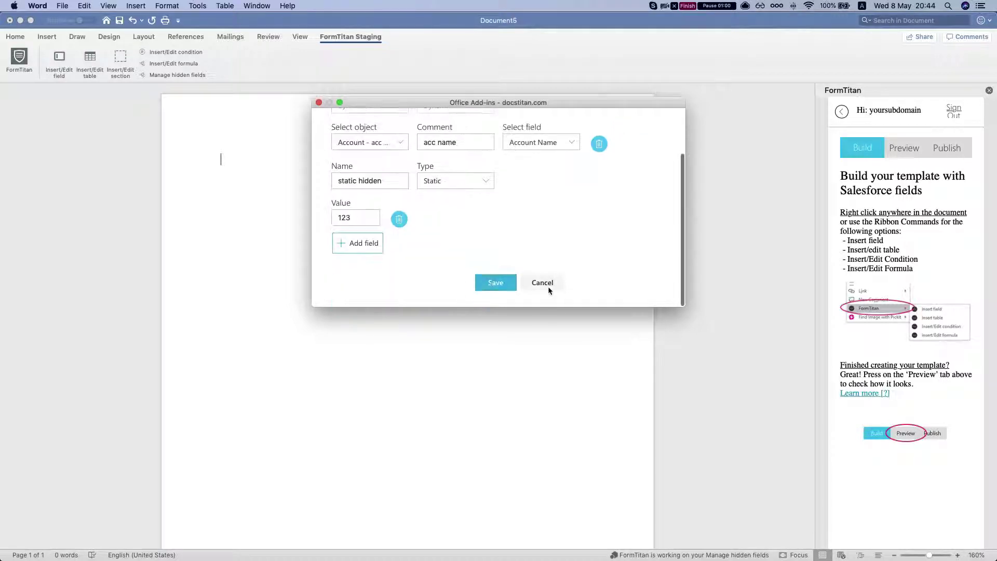
left_click(495, 282)
Step: Type 'Some text' on the first line and start a new line below
right_click(234, 160)
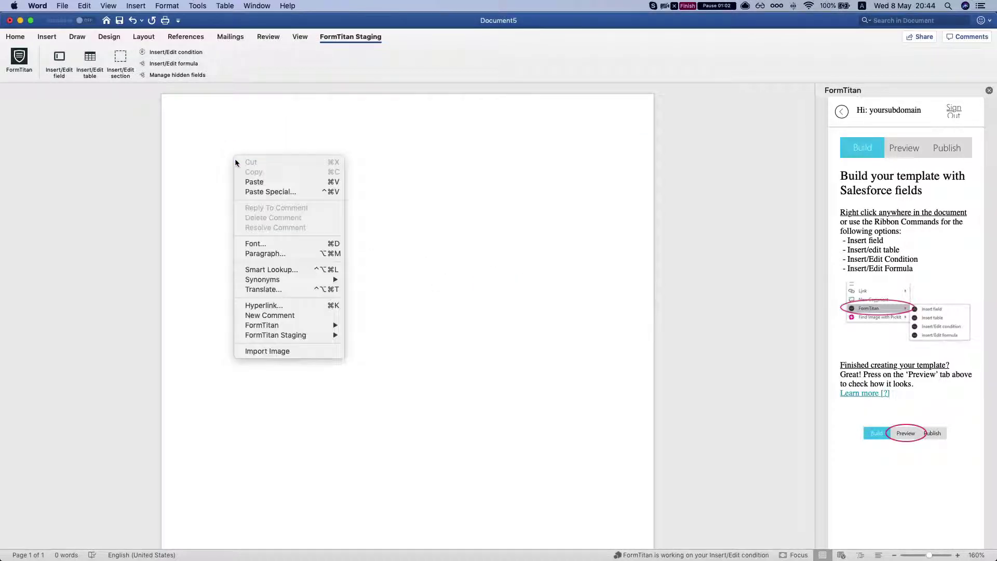
left_click(221, 158)
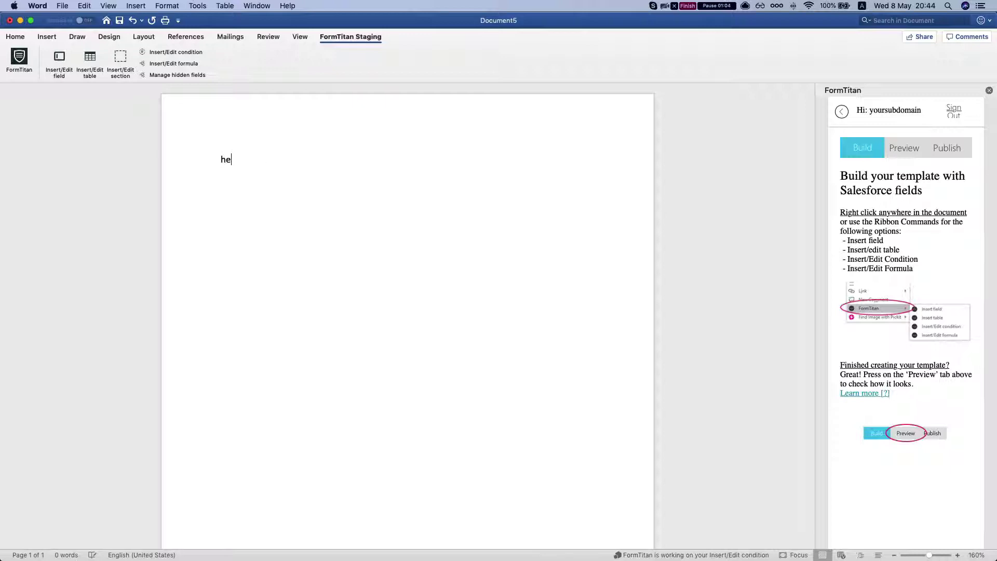
type("me text")
key("Return")
Step: Set up an Account Salesforce field with comment 'acc name', choosing Account Type
right_click(232, 188)
mouse_move(275, 367)
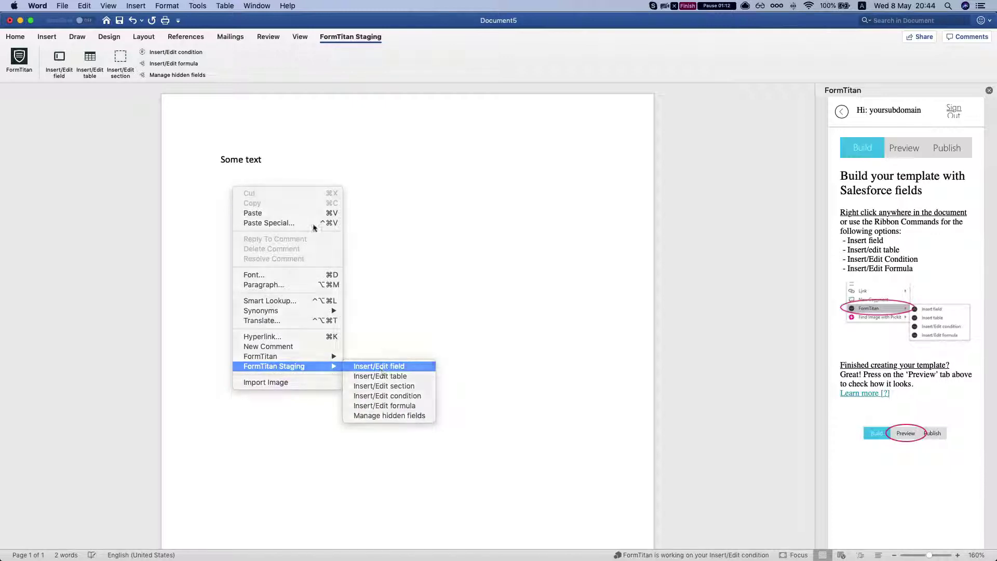
left_click(373, 366)
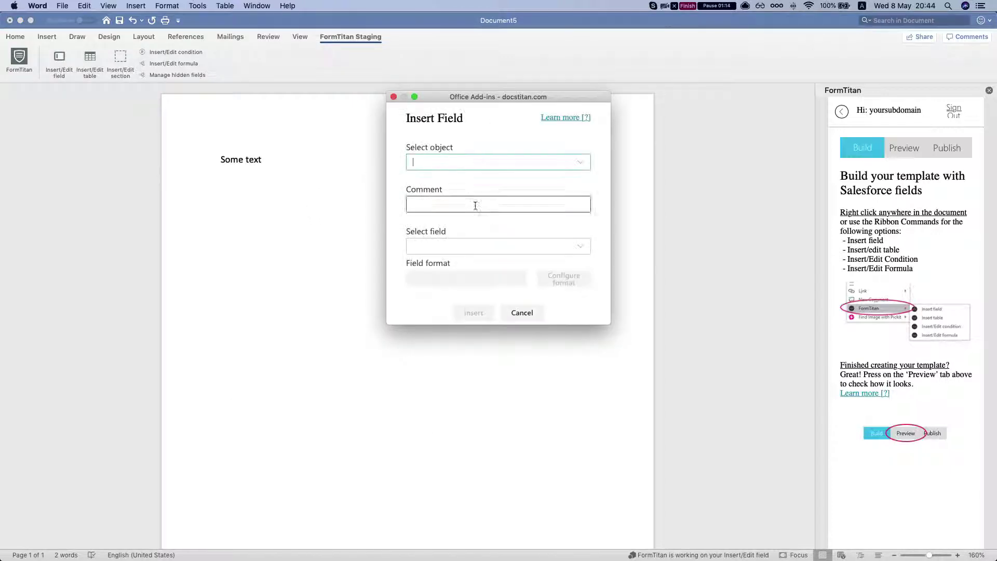
left_click(458, 166)
type("Account - acc name")
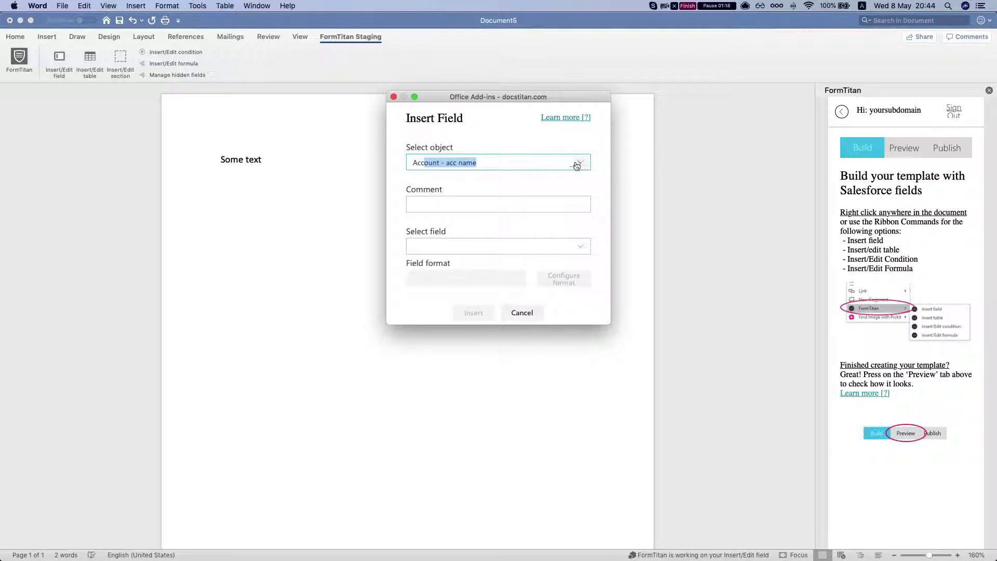
left_click(539, 192)
left_click(439, 203)
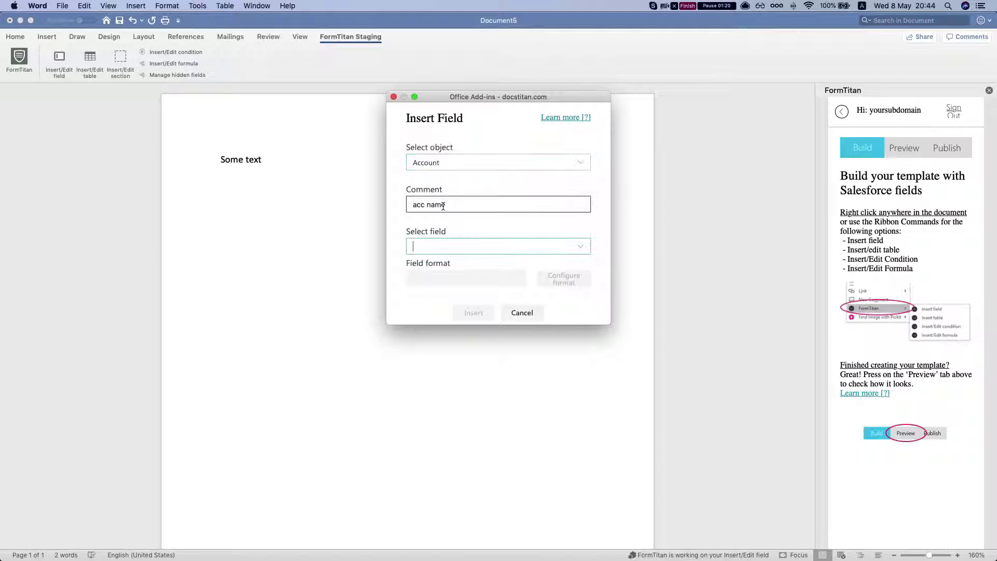
scroll(478, 223, "down", 1)
left_click(483, 224)
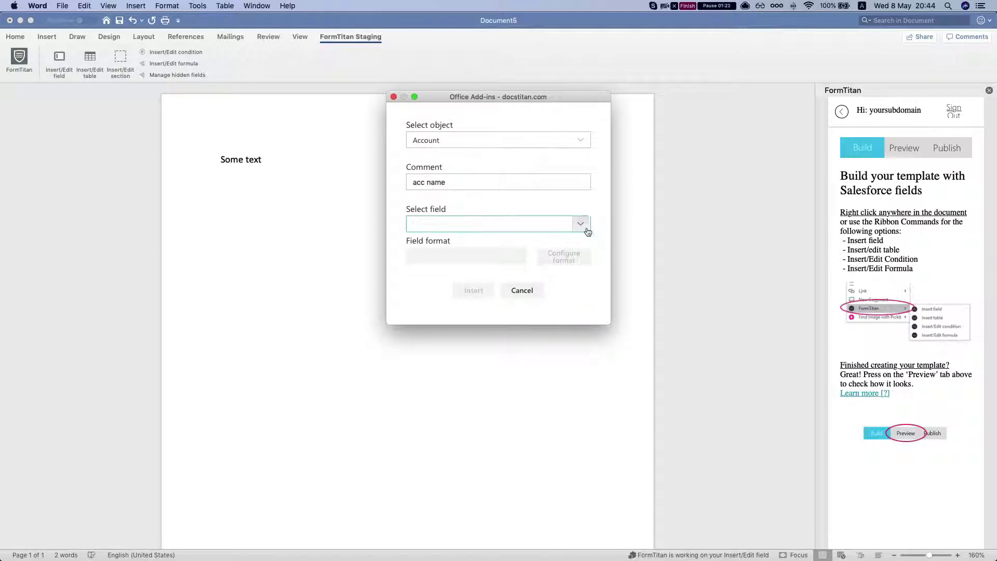
left_click(582, 227)
scroll(453, 255, "down", 2)
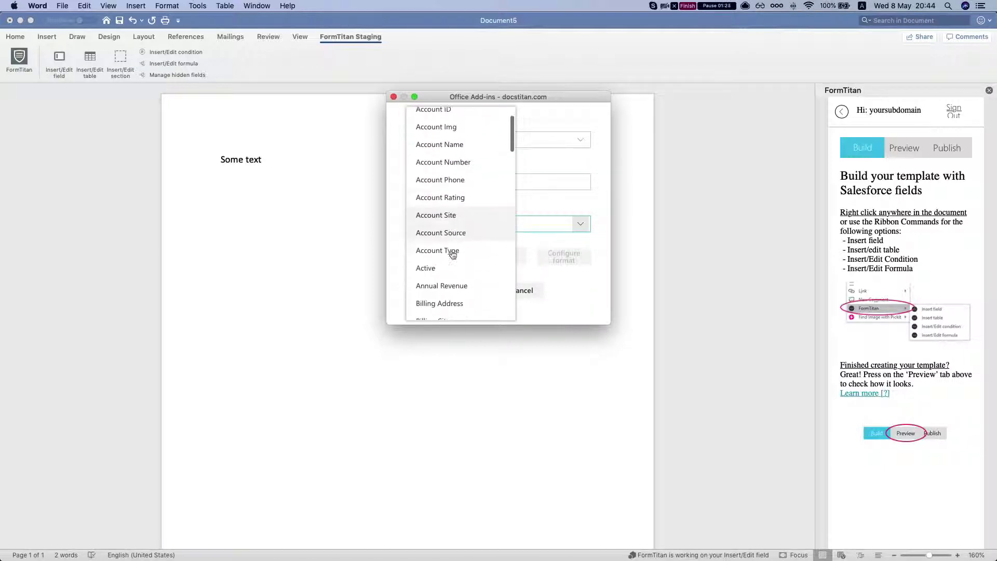
scroll(453, 255, "down", 1)
scroll(452, 255, "up", 2)
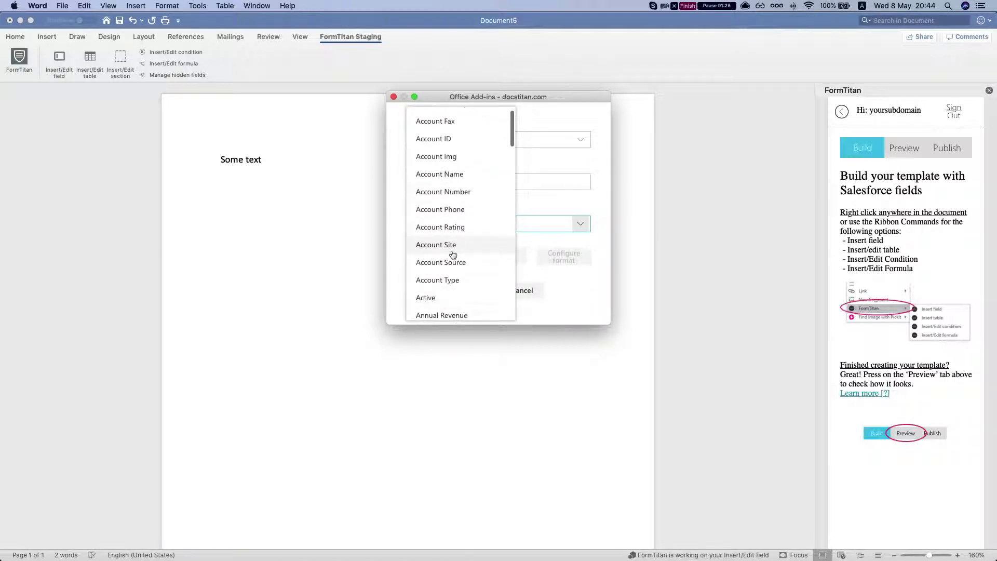
left_click(450, 280)
Step: Insert the Account Type field, then show 'Some text' only when static hidden equals 123
left_click(473, 290)
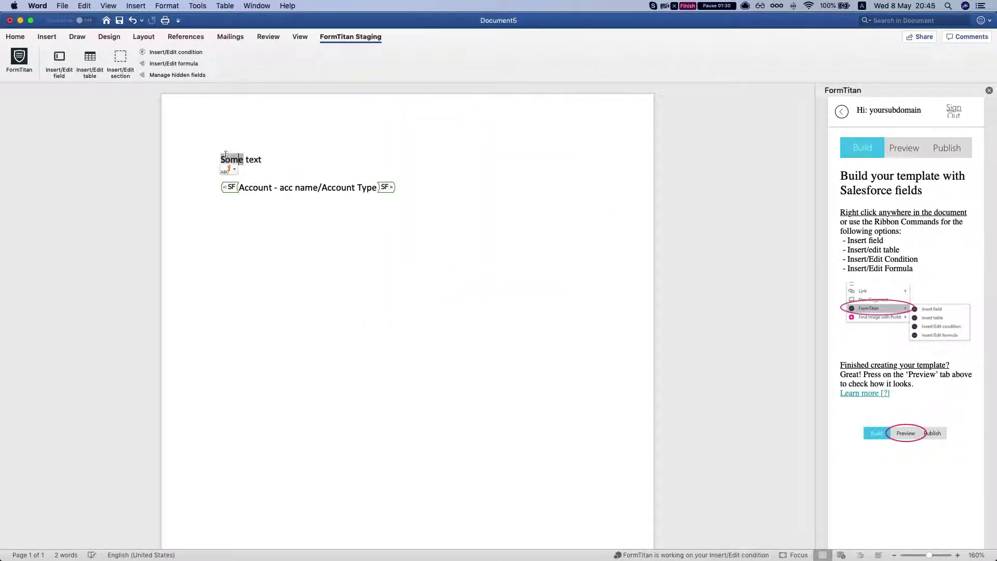
right_click(248, 158)
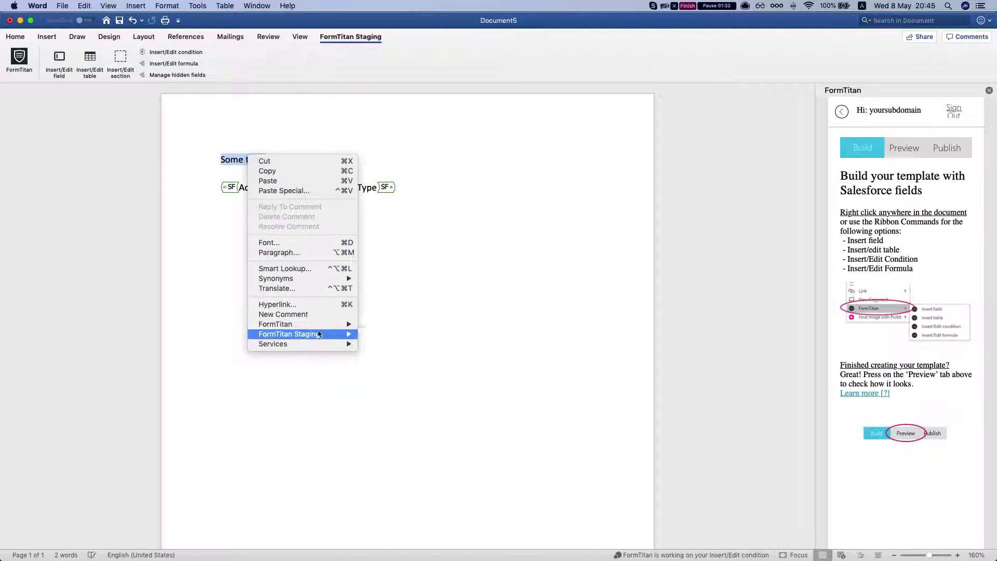
mouse_move(288, 334)
left_click(402, 365)
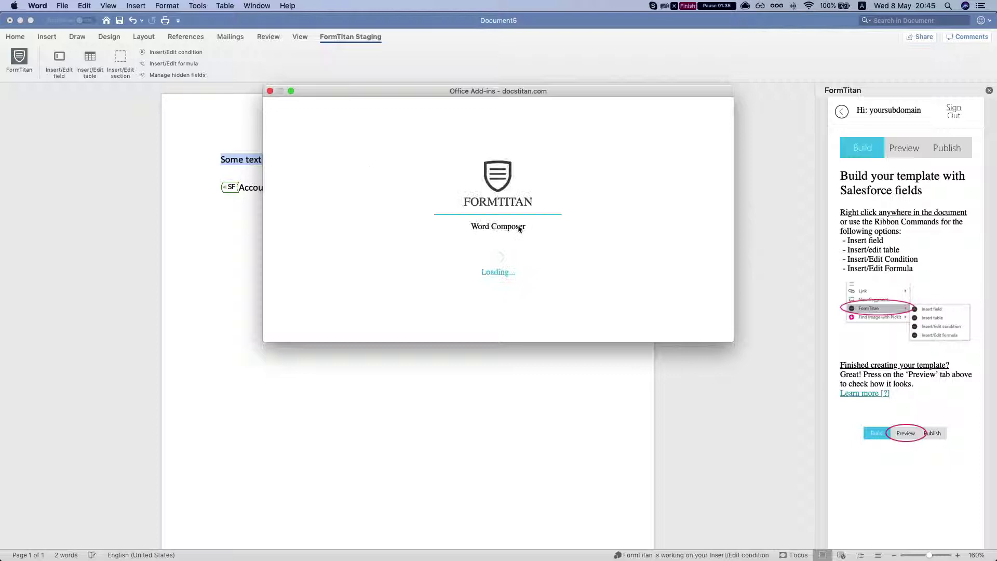
left_click(355, 182)
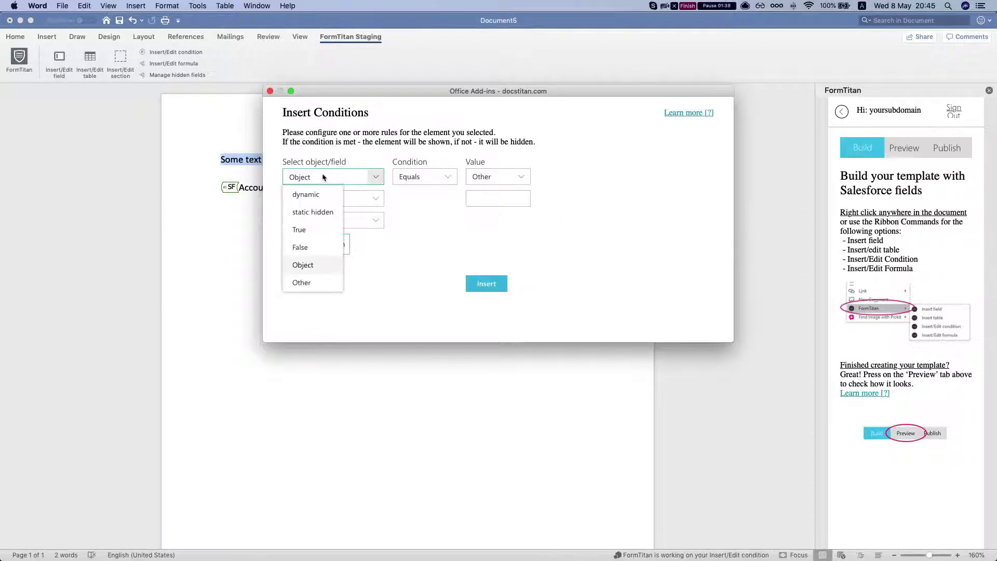
left_click(310, 214)
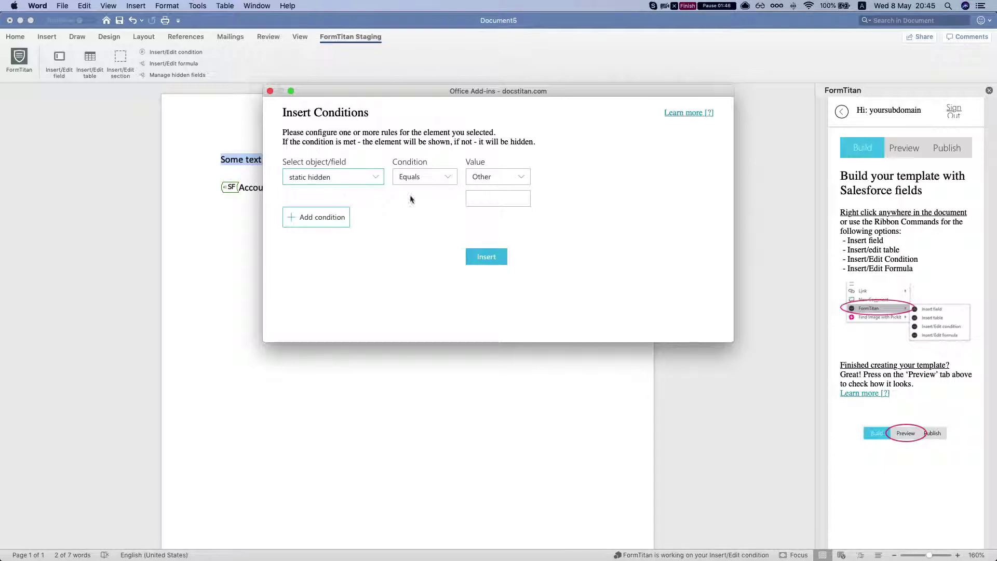
left_click(495, 178)
left_click(546, 170)
left_click(494, 197)
type("123")
left_click(481, 256)
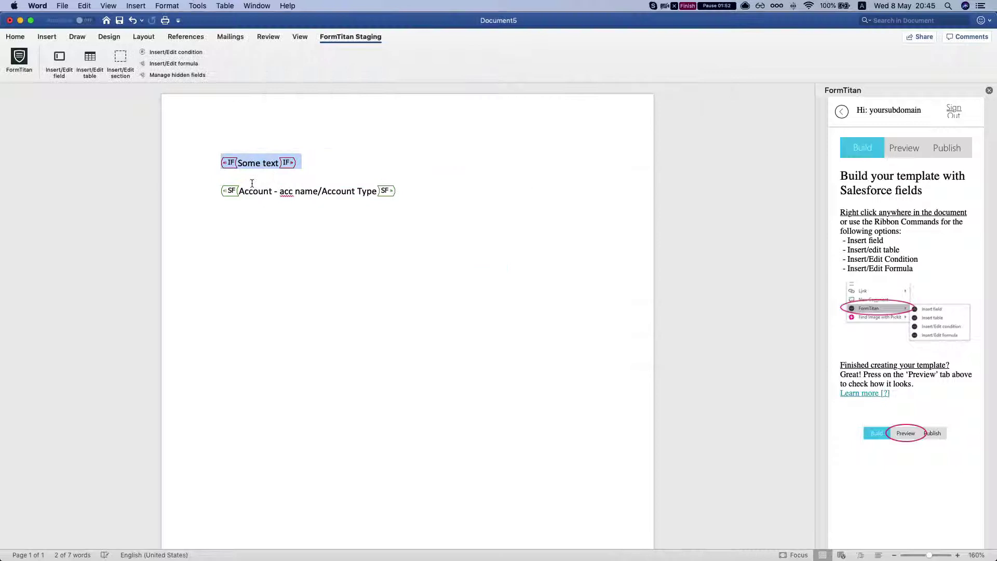
Step: Show the Account Type field only when the dynamic hidden field equals 'hello'
left_click(220, 187)
right_click(293, 195)
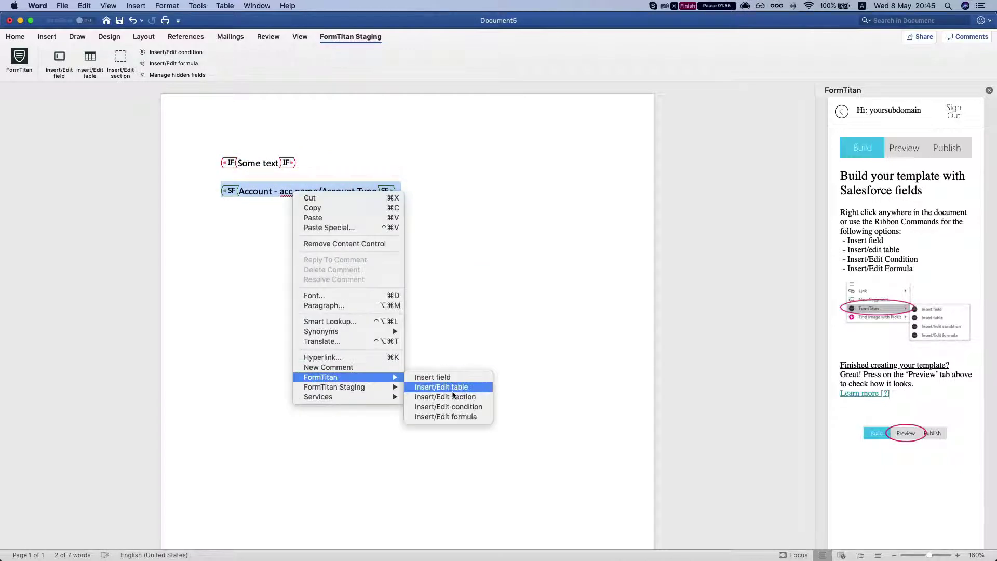
mouse_move(334, 387)
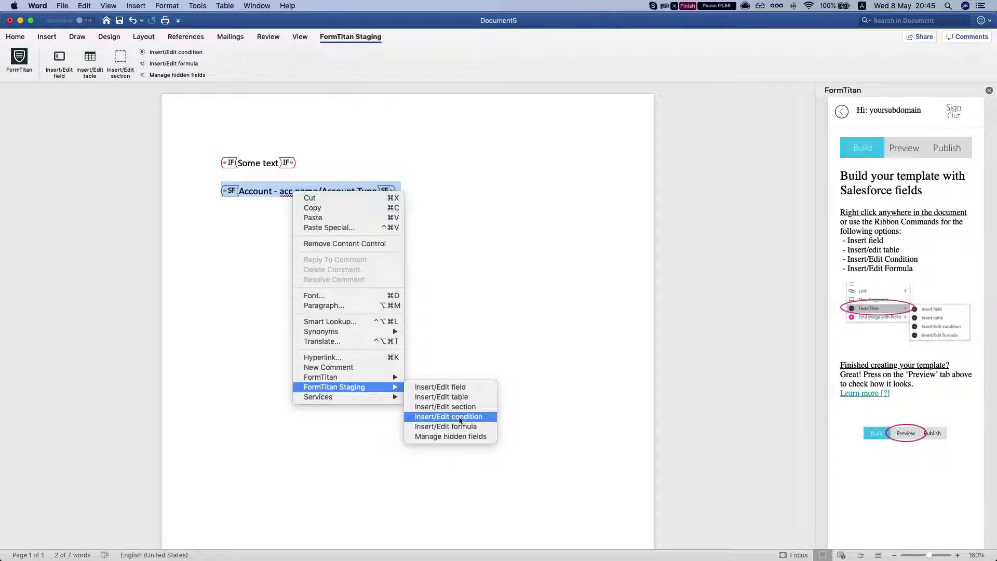
left_click(456, 418)
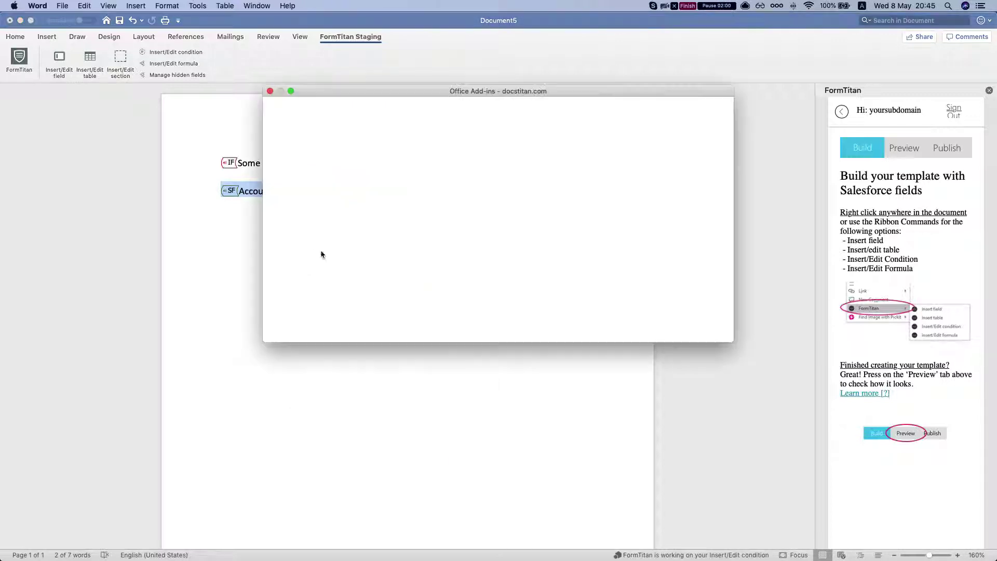
left_click(349, 180)
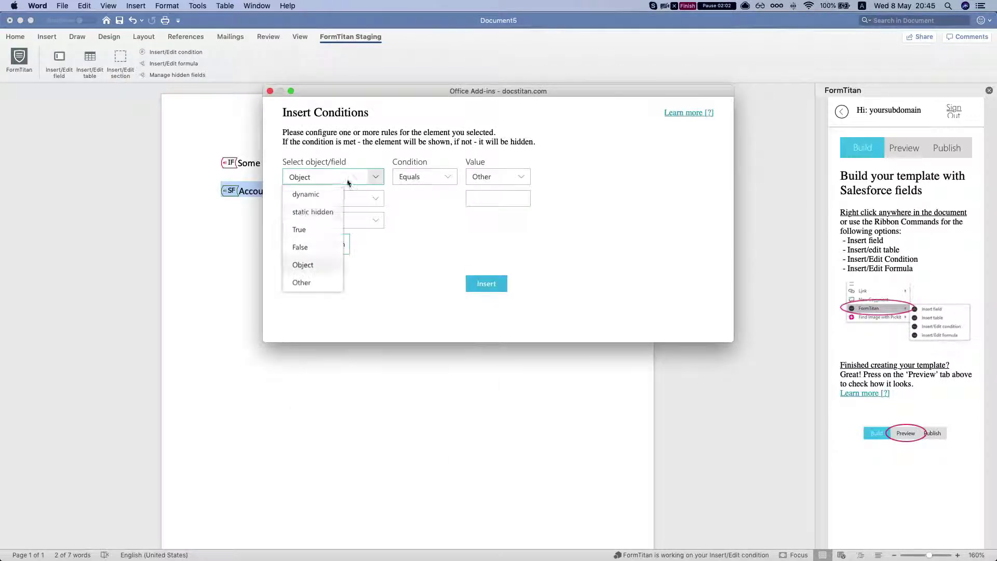
left_click(323, 193)
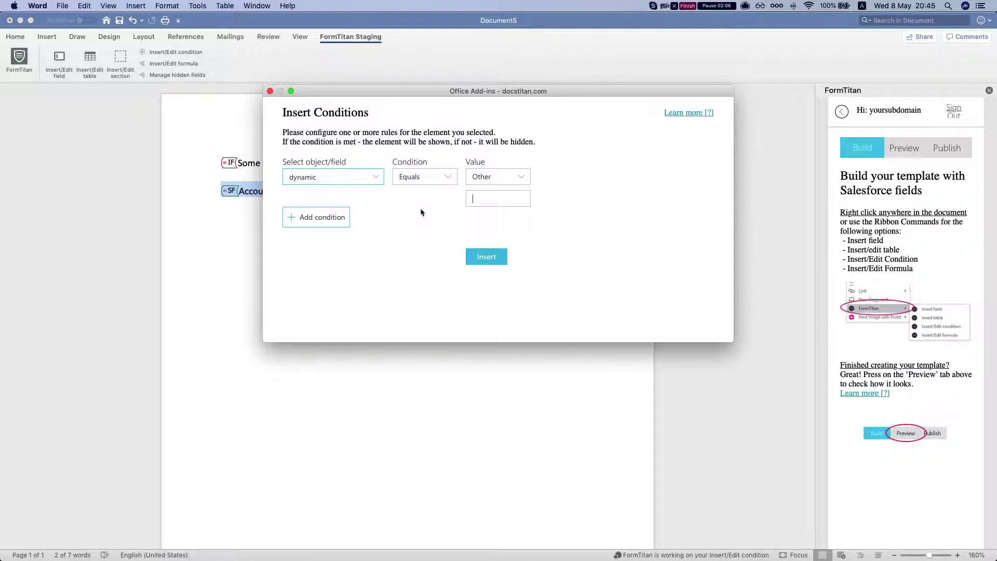
type("hello")
left_click(486, 257)
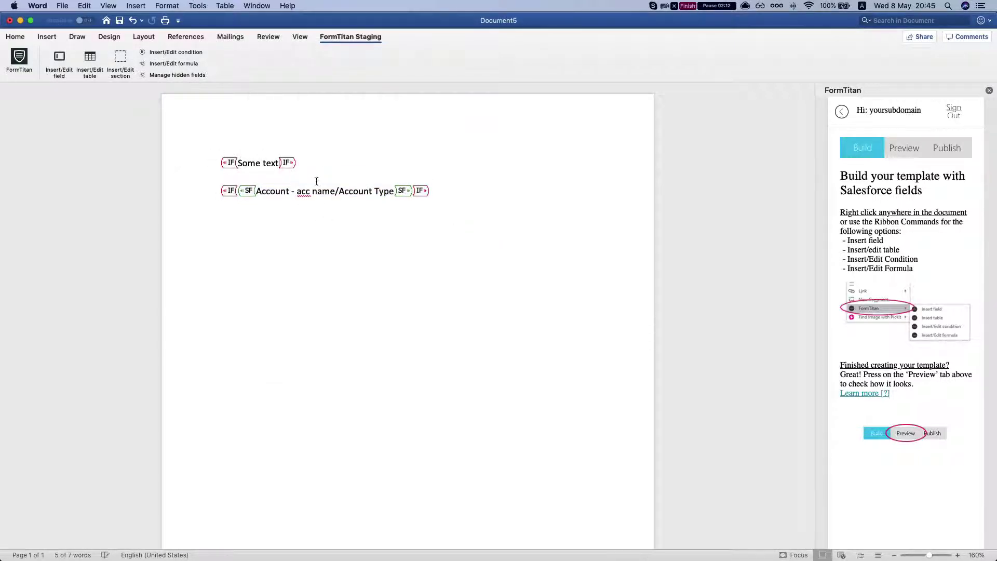
right_click(255, 159)
left_click(215, 154)
right_click(225, 143)
left_click(312, 263)
right_click(312, 257)
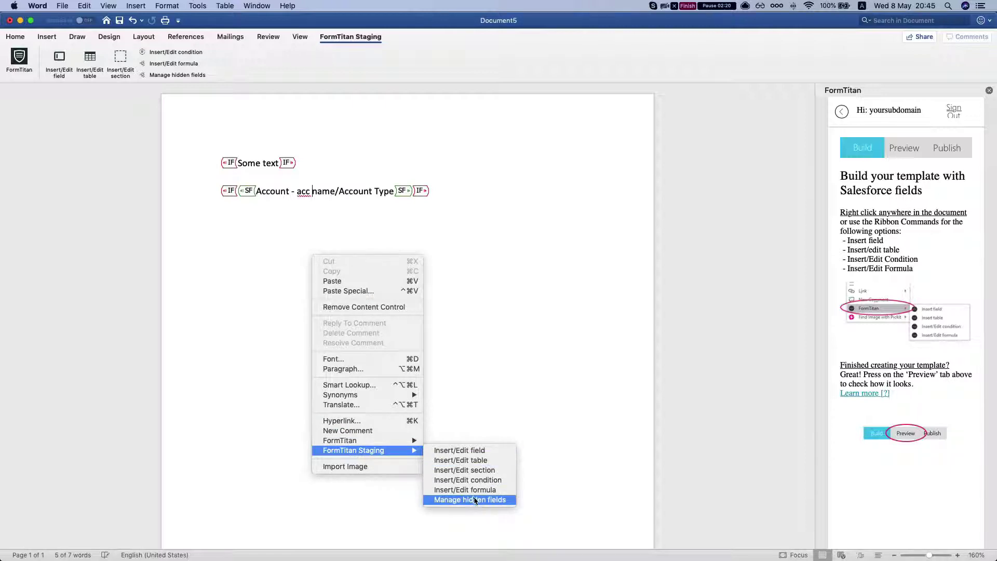
left_click(470, 499)
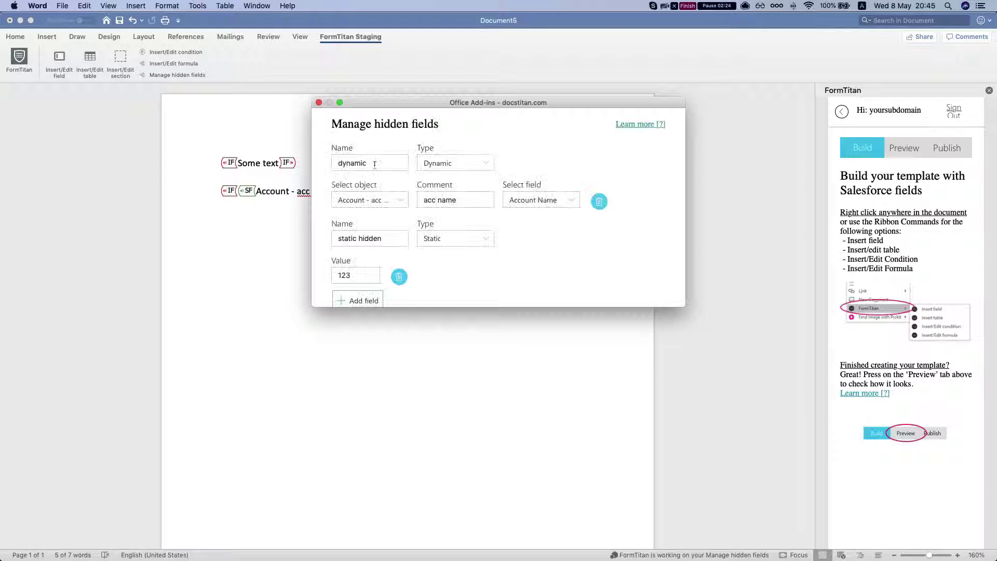
scroll(379, 201, "down", 2)
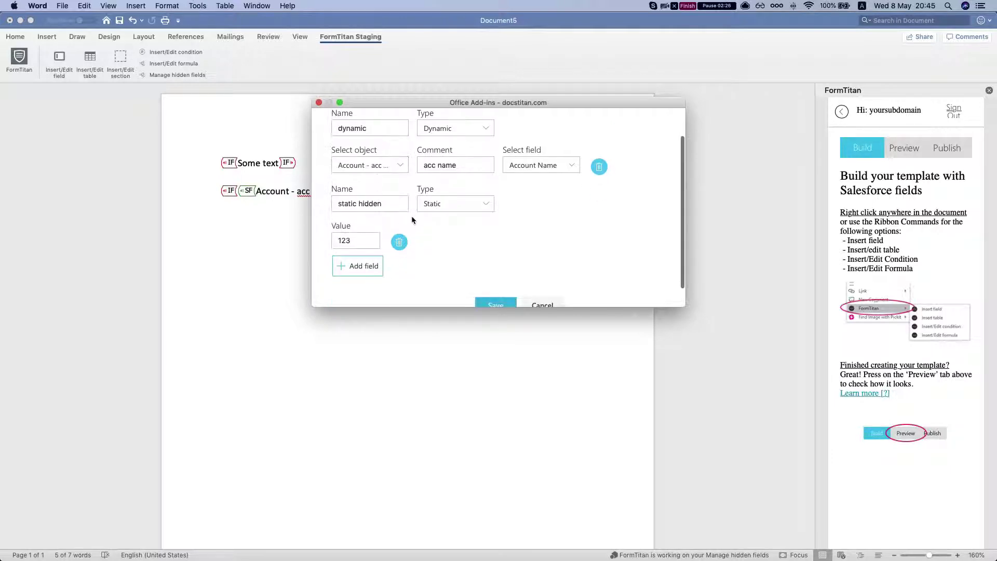
left_click(546, 303)
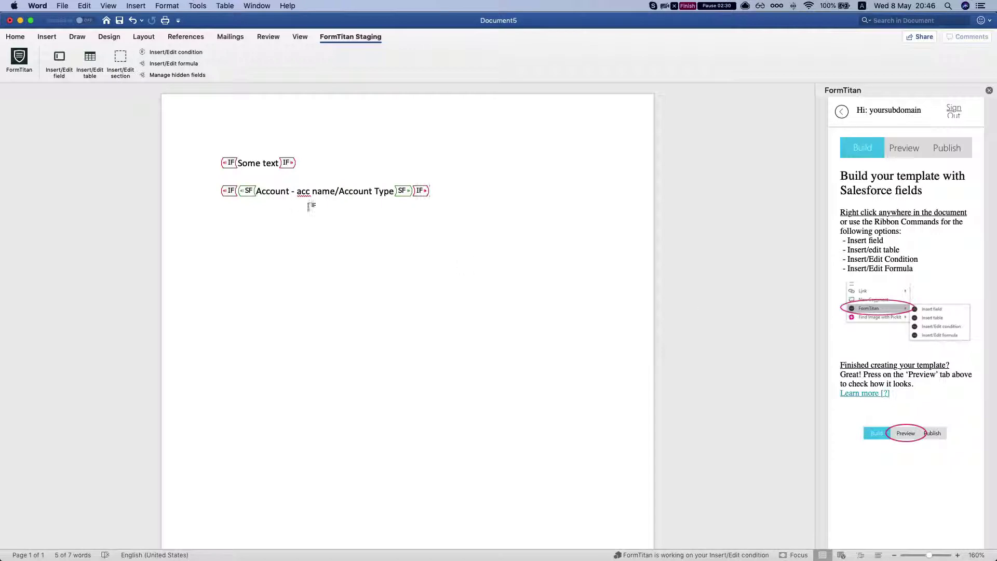
left_click_drag(262, 192, 383, 196)
Step: Render a preview of the template with Salesforce data
left_click(375, 244)
left_click(906, 150)
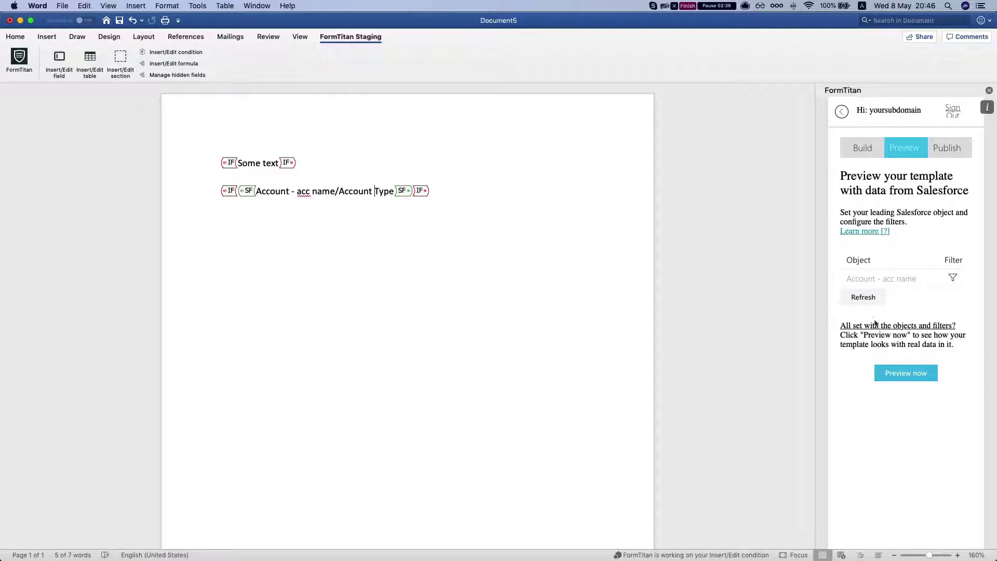
left_click(907, 373)
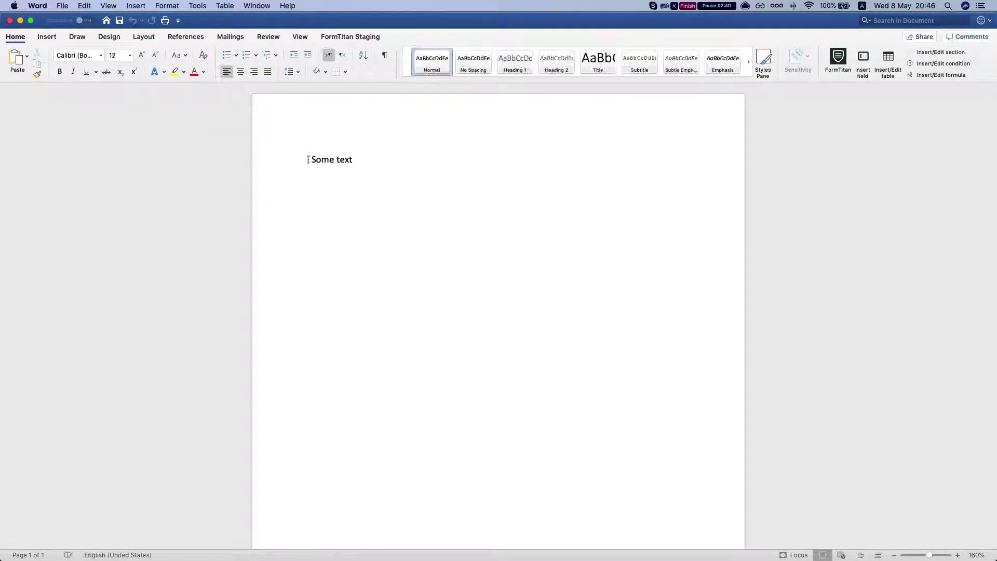
Step: Inspect the rendered 'Some text' preview, close it, and return to the template
left_click_drag(313, 159, 378, 160)
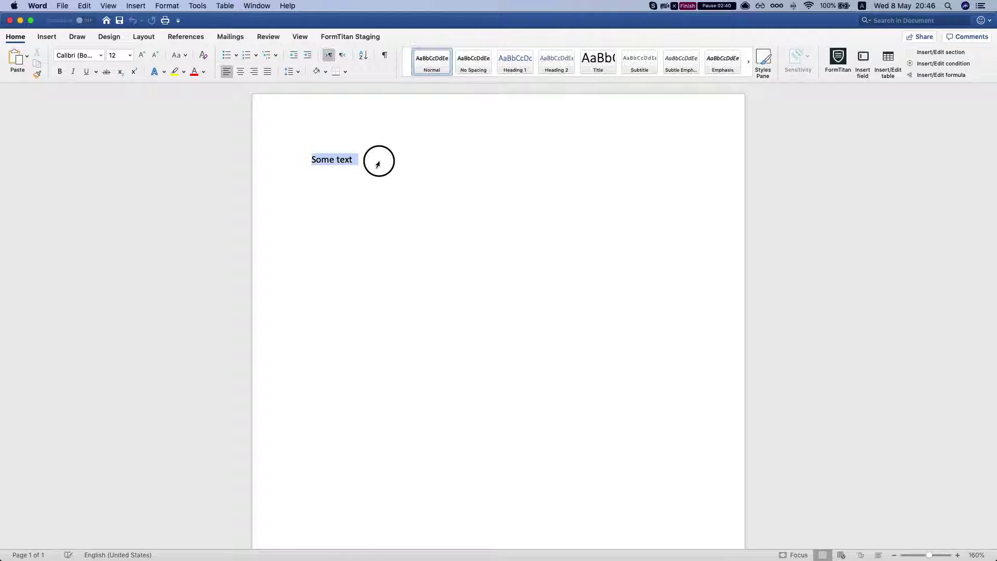
left_click(290, 183)
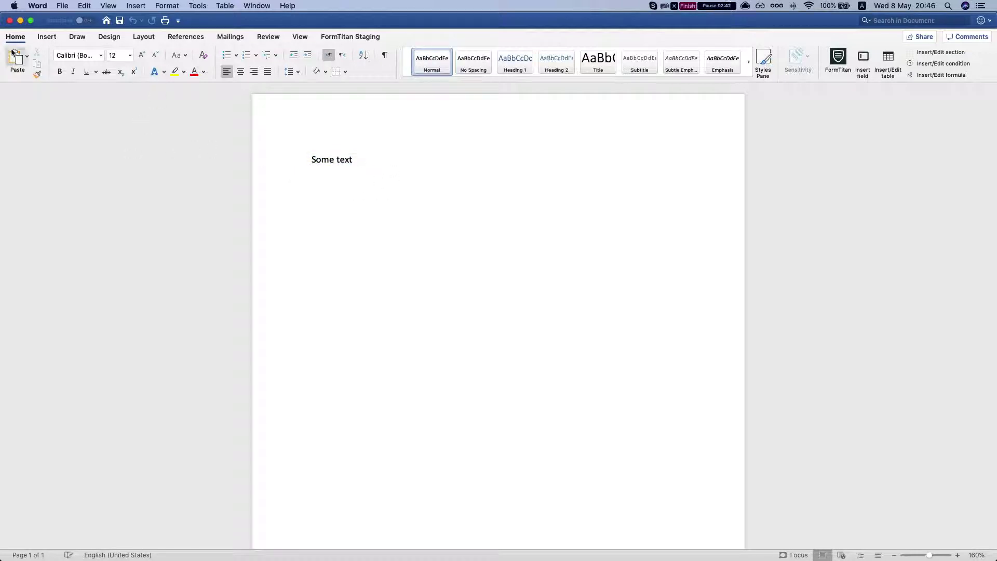
left_click(10, 20)
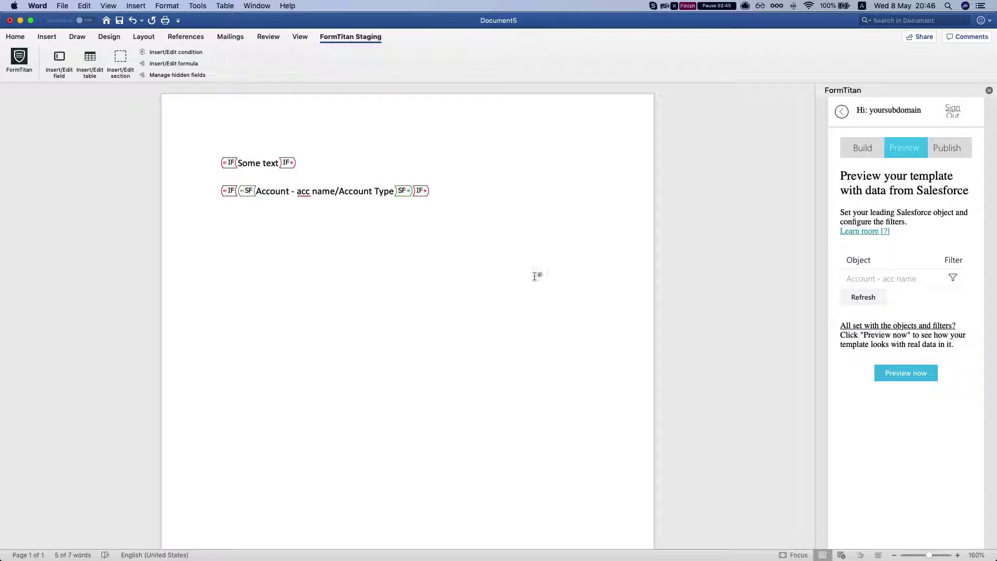
left_click(442, 276)
left_click(445, 275)
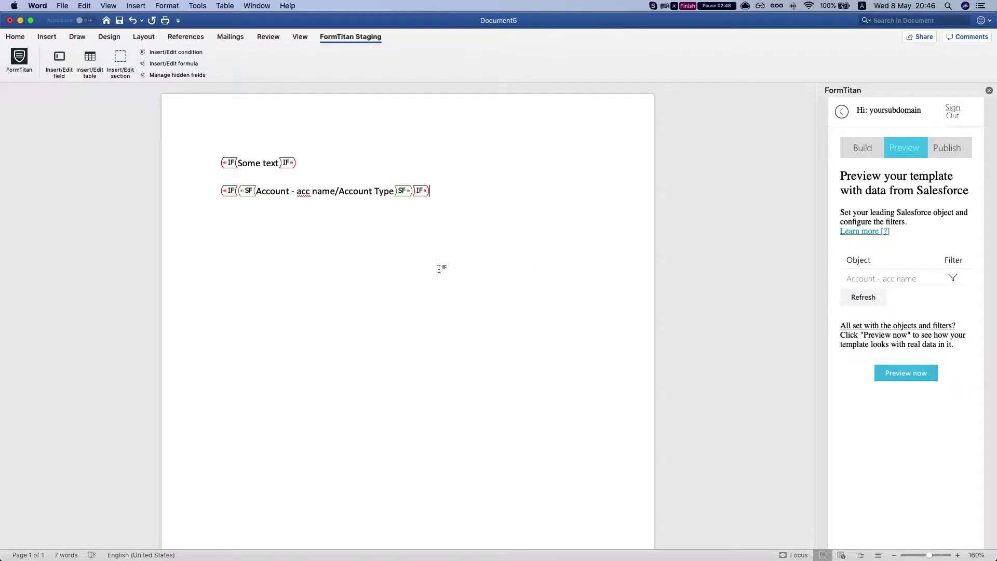